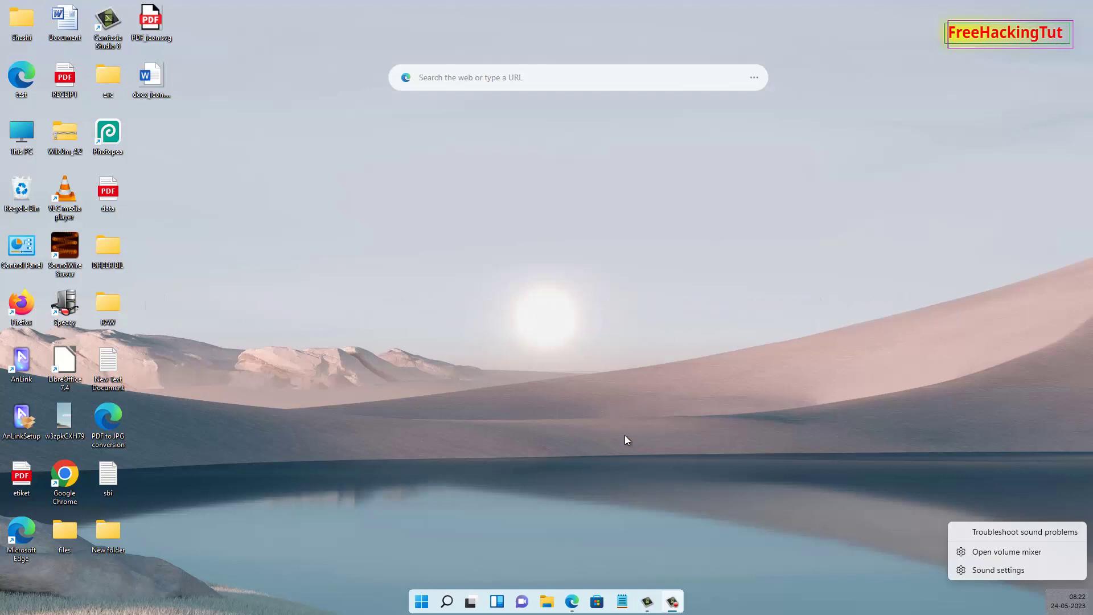
- Open pdf24.org in Edge and scroll down to the grid of free online PDF tools
click(572, 602)
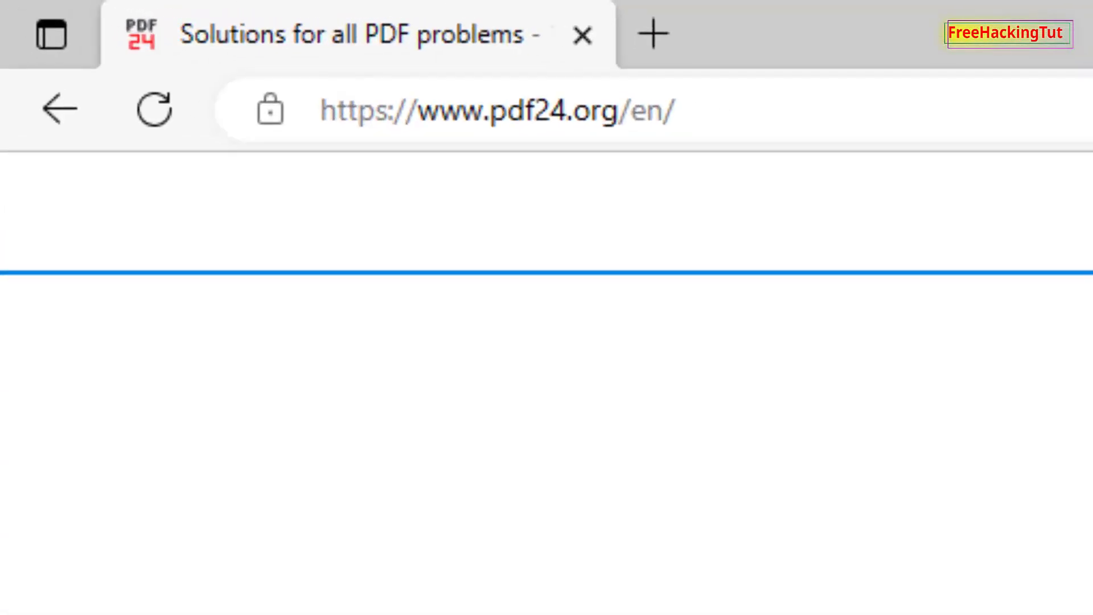
scroll(982, 320, down, 5)
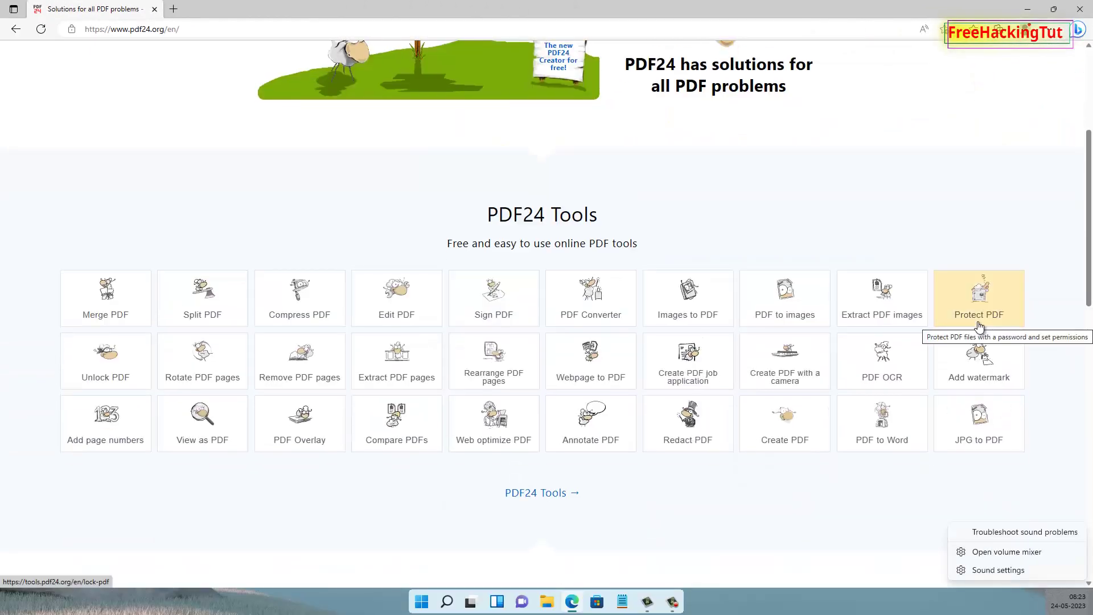
scroll(979, 327, down, 1)
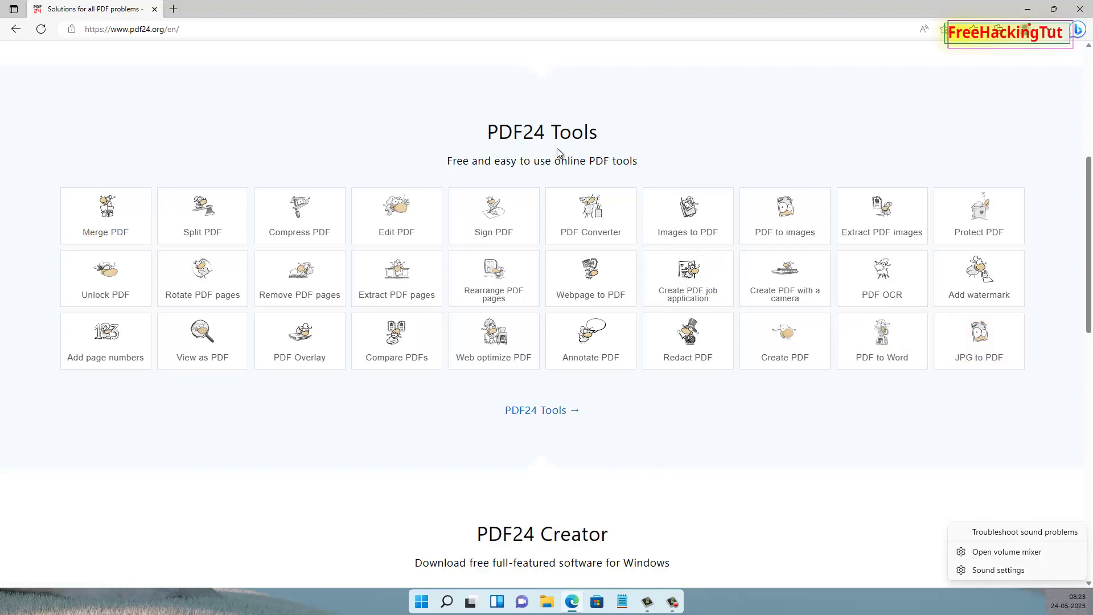
scroll(550, 166, up, 5)
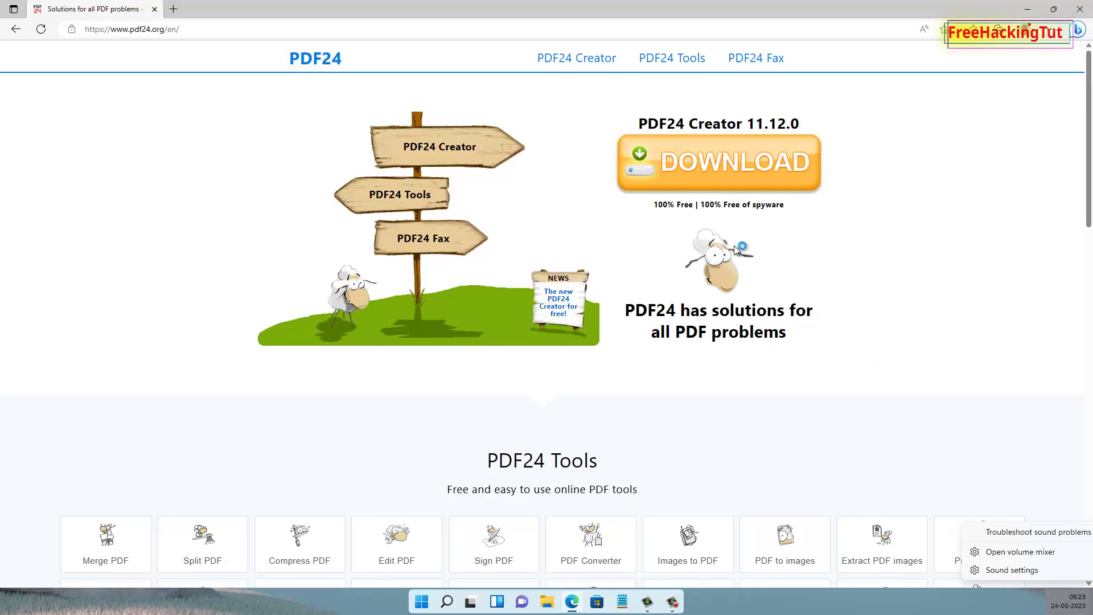
scroll(928, 310, down, 4)
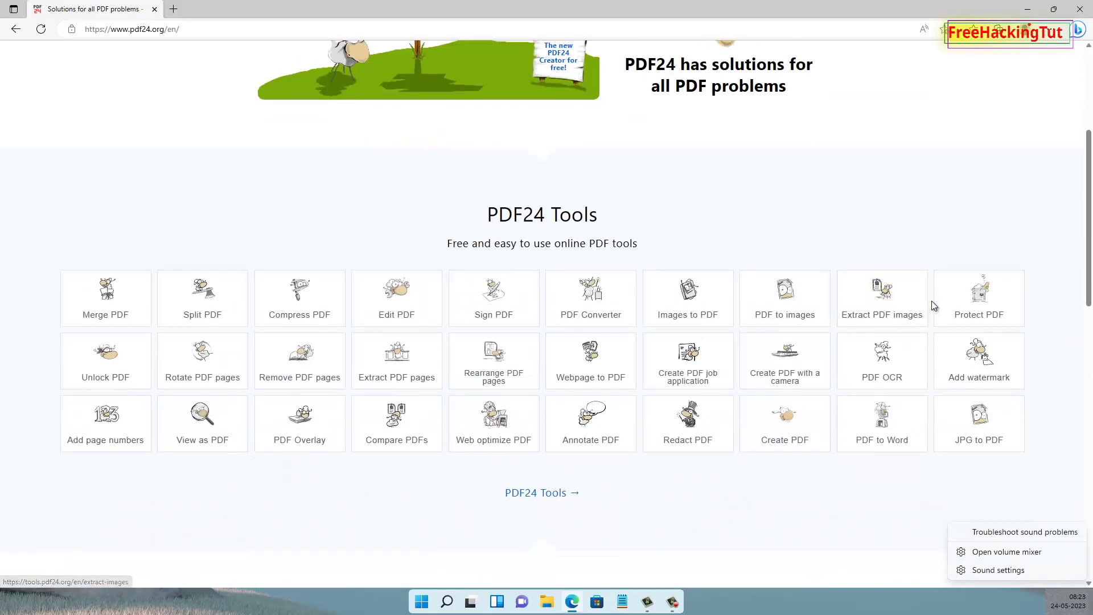
scroll(885, 185, down, 3)
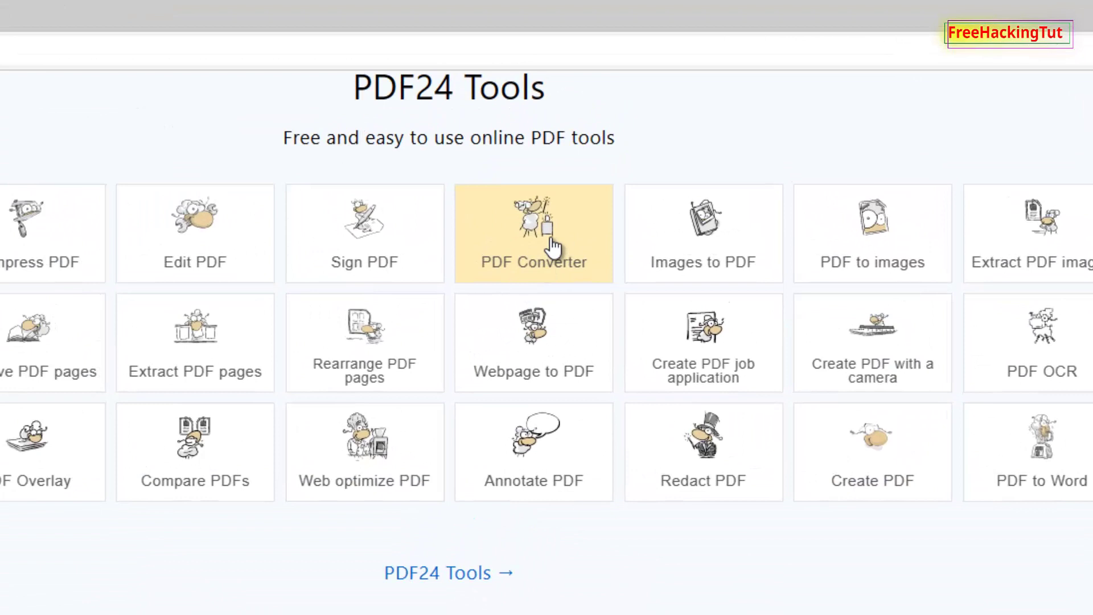
- Open PDF Converter's Convert PDF to… tool and upload data.pdf from the Desktop
click(553, 248)
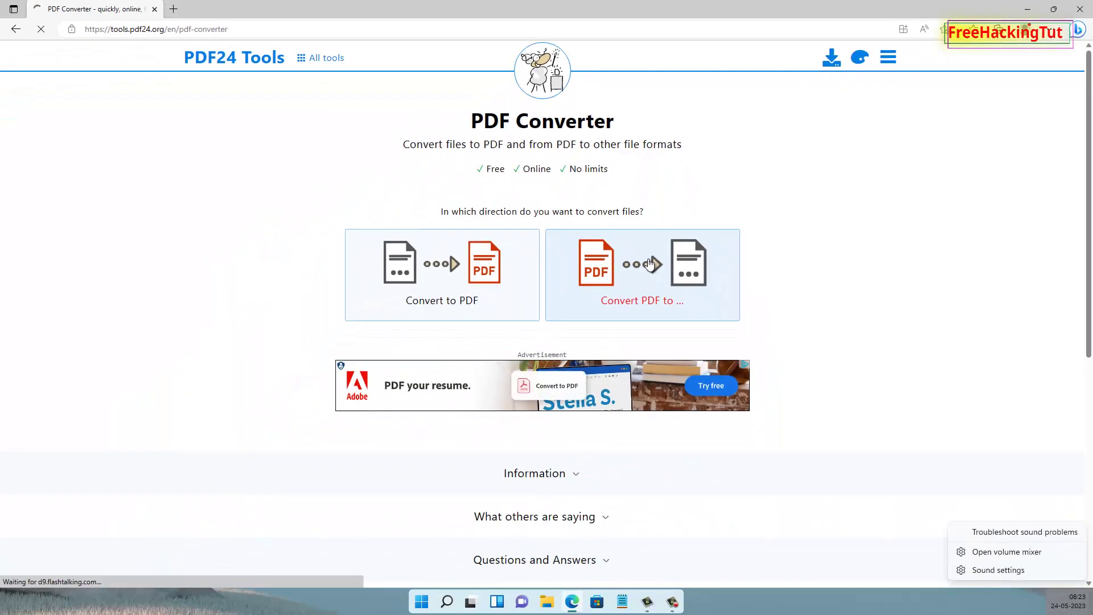
click(651, 265)
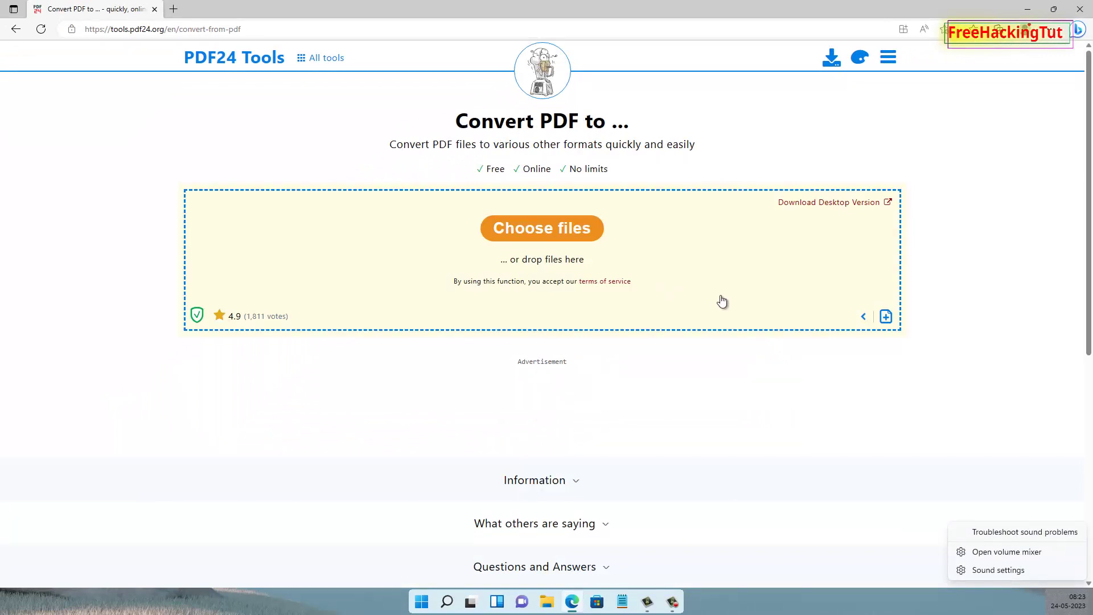
click(548, 234)
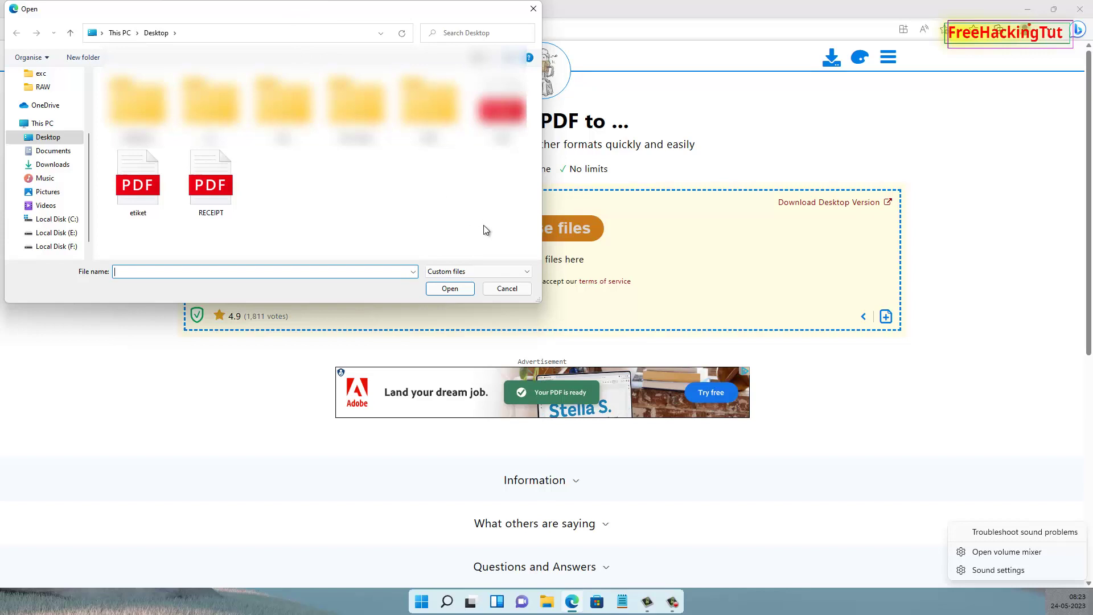
text(data)
key(Return)
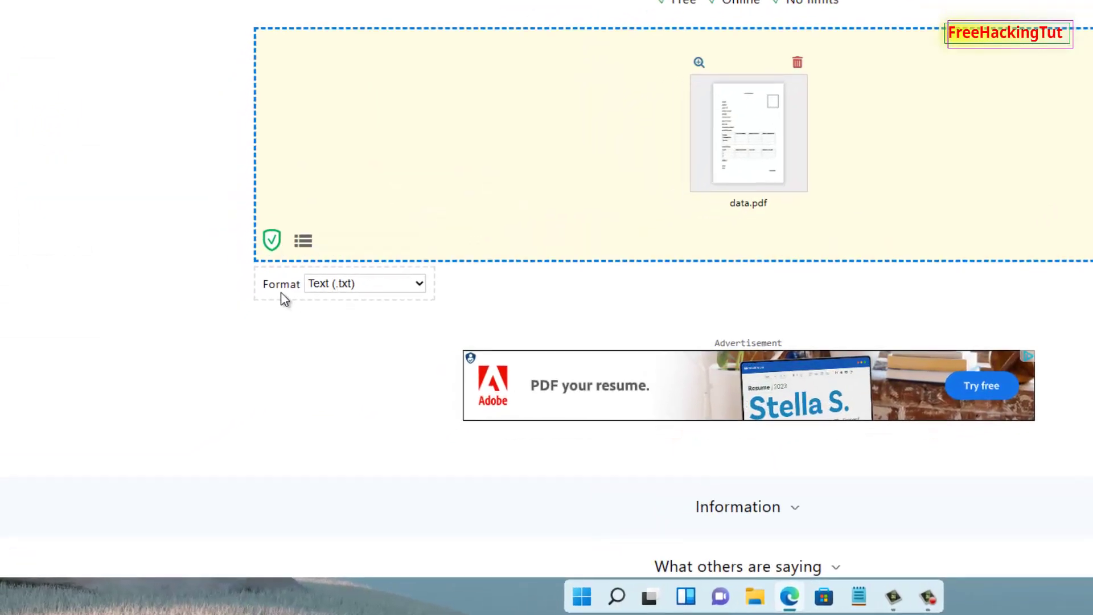
- Set the output format to Word (.docx) and the conversion mode to Flow
click(418, 284)
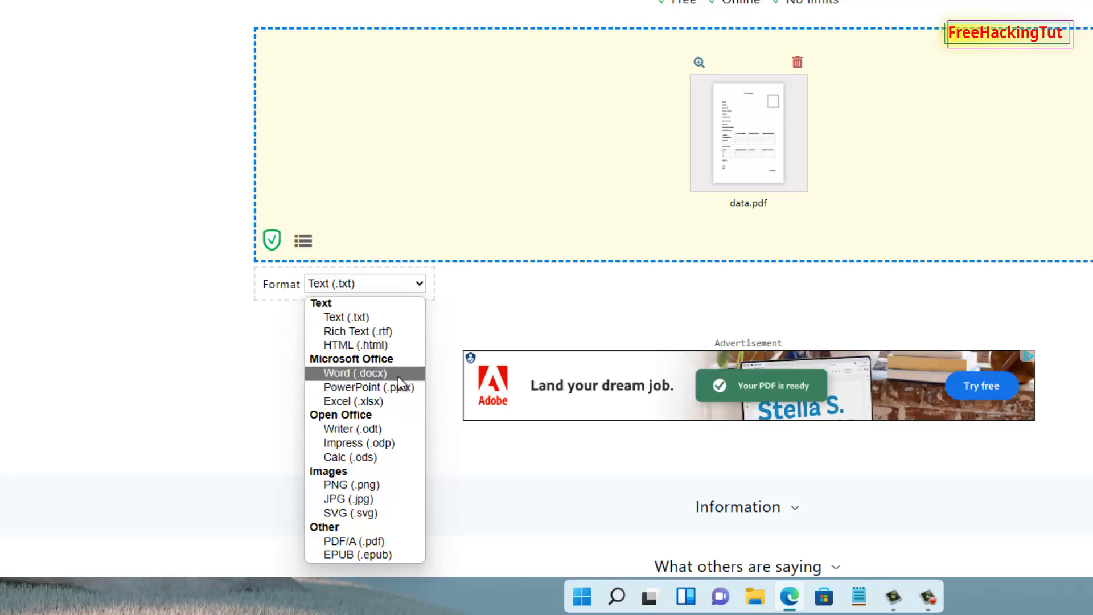
click(367, 374)
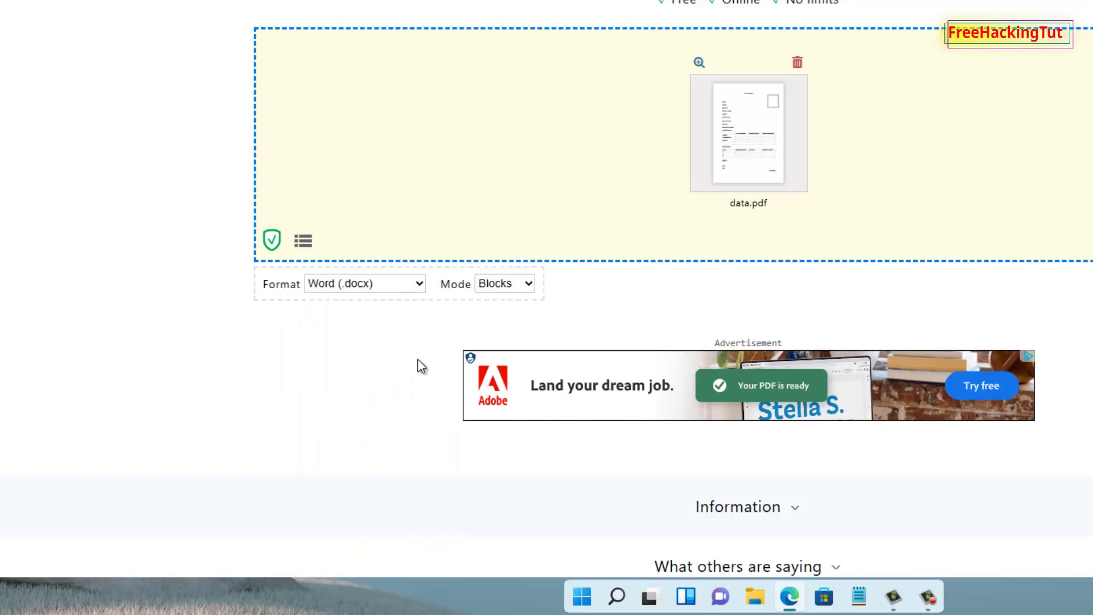
click(480, 290)
click(476, 282)
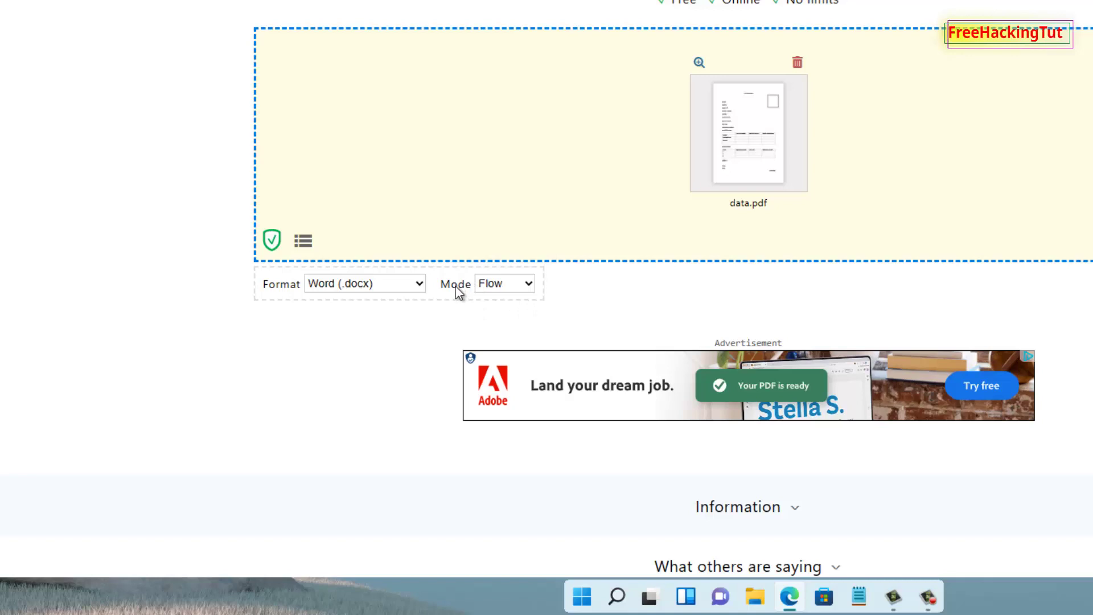
click(529, 284)
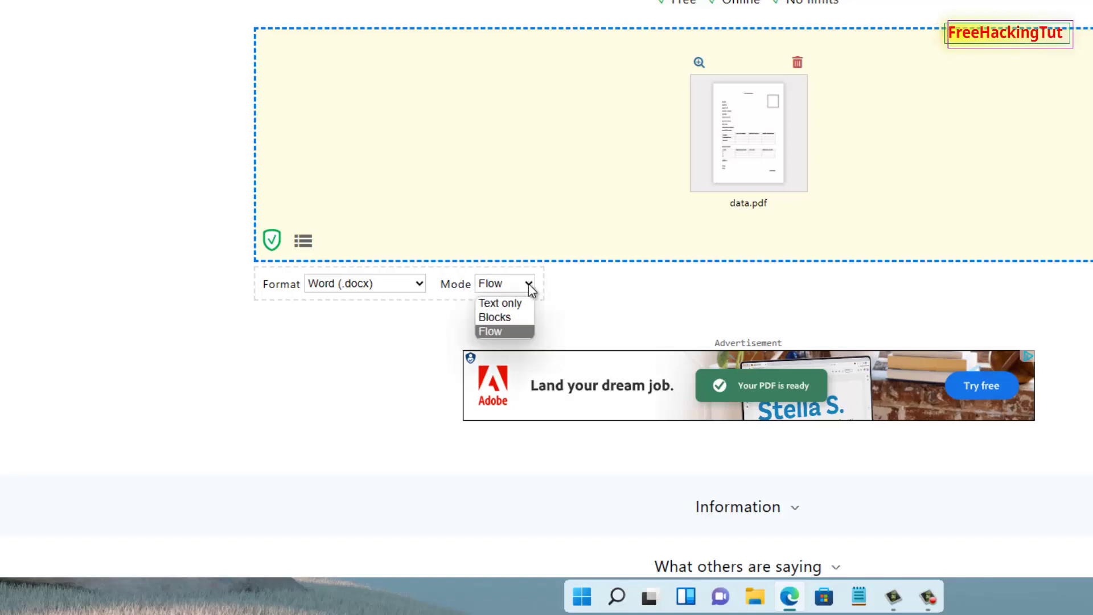
click(509, 331)
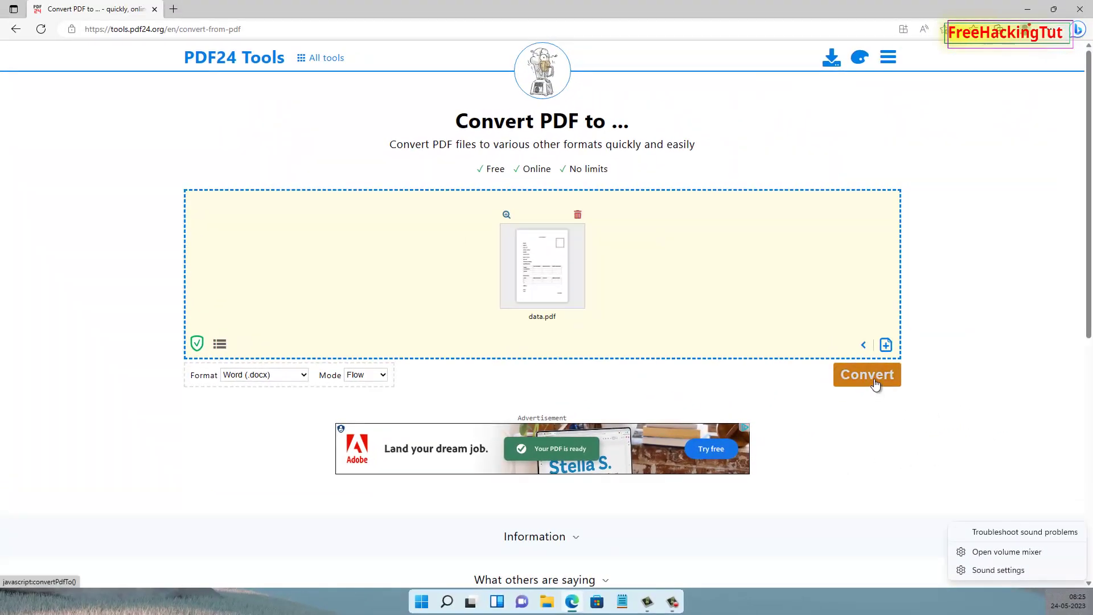
- Convert data.pdf and download the result as data (5).docx
click(874, 378)
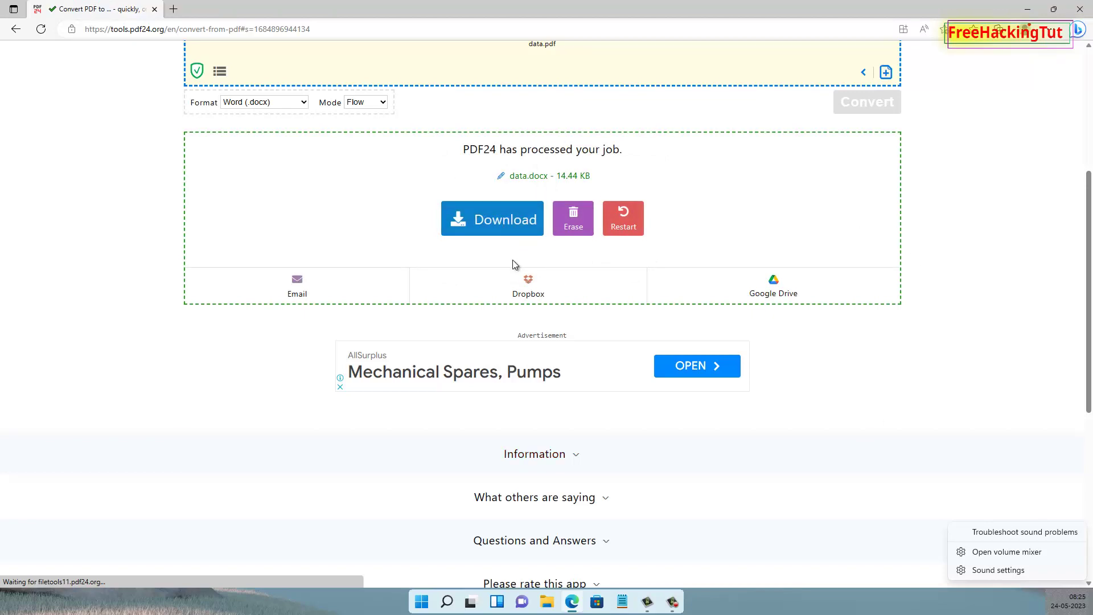
click(500, 227)
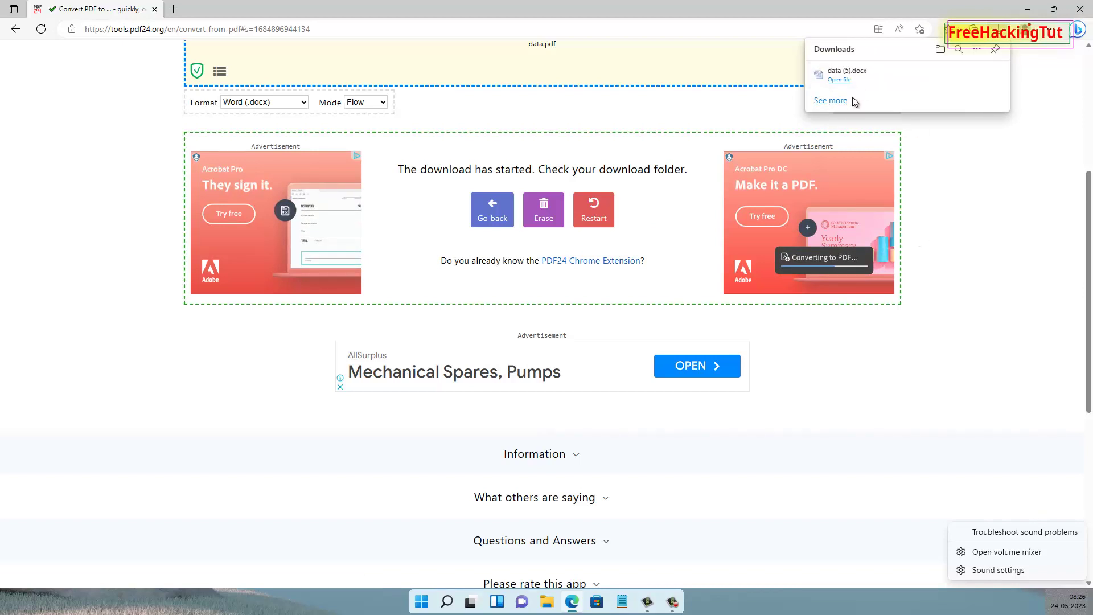
mouse_move(898, 86)
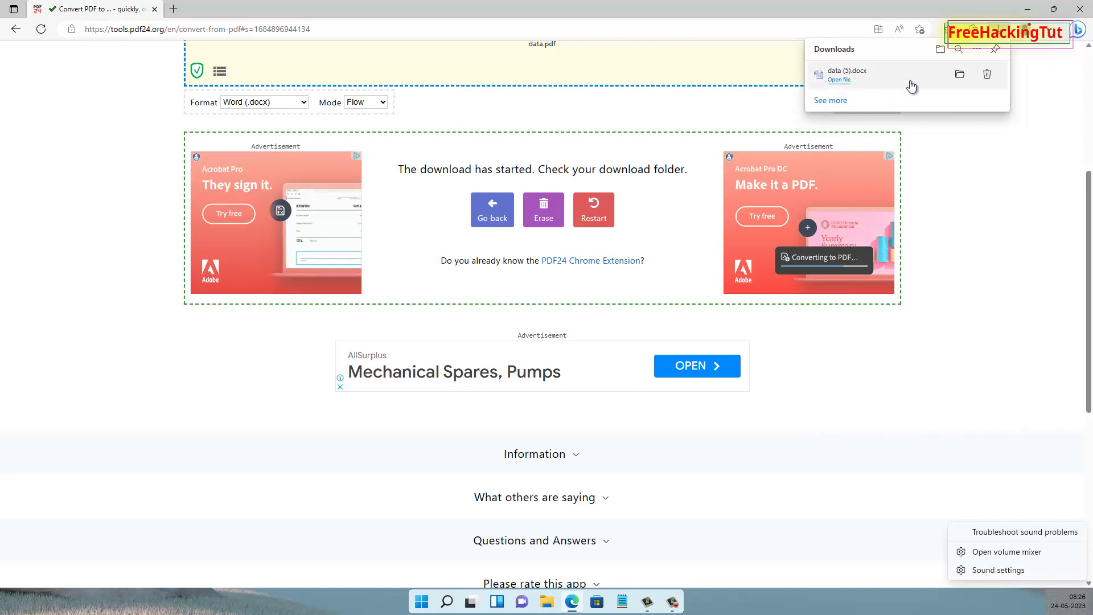
- Open data (5).docx in Word 2007, dismiss the error and recover its contents
click(834, 82)
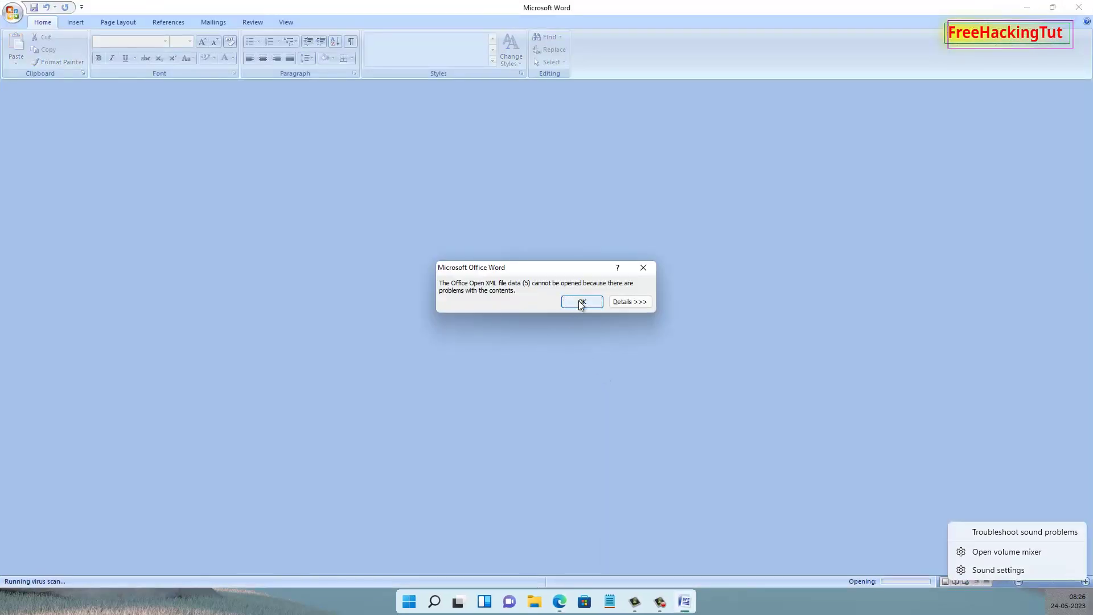
click(582, 303)
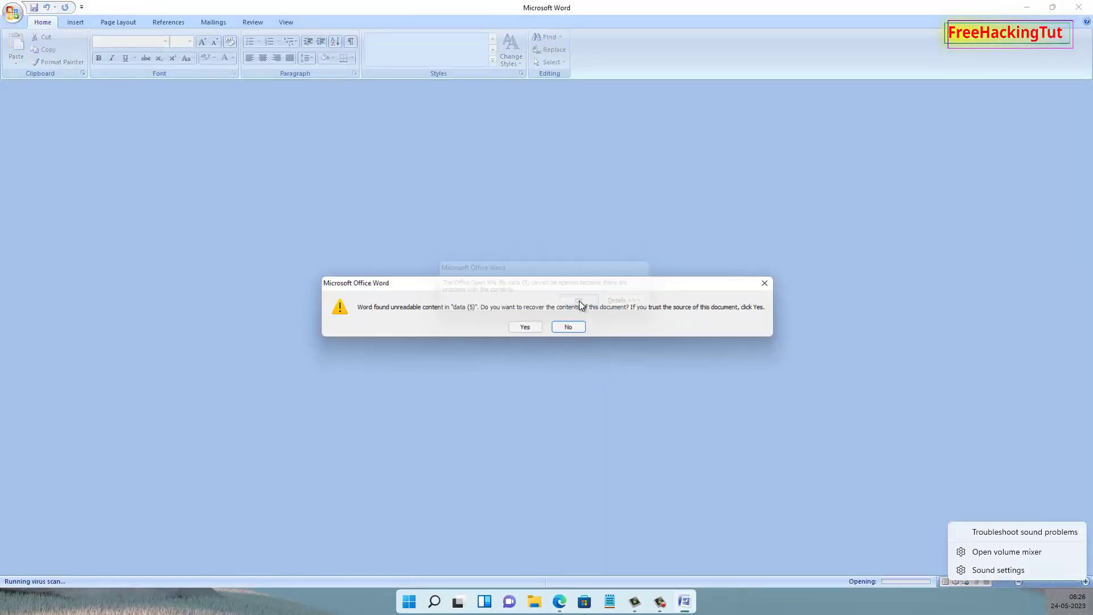
click(542, 325)
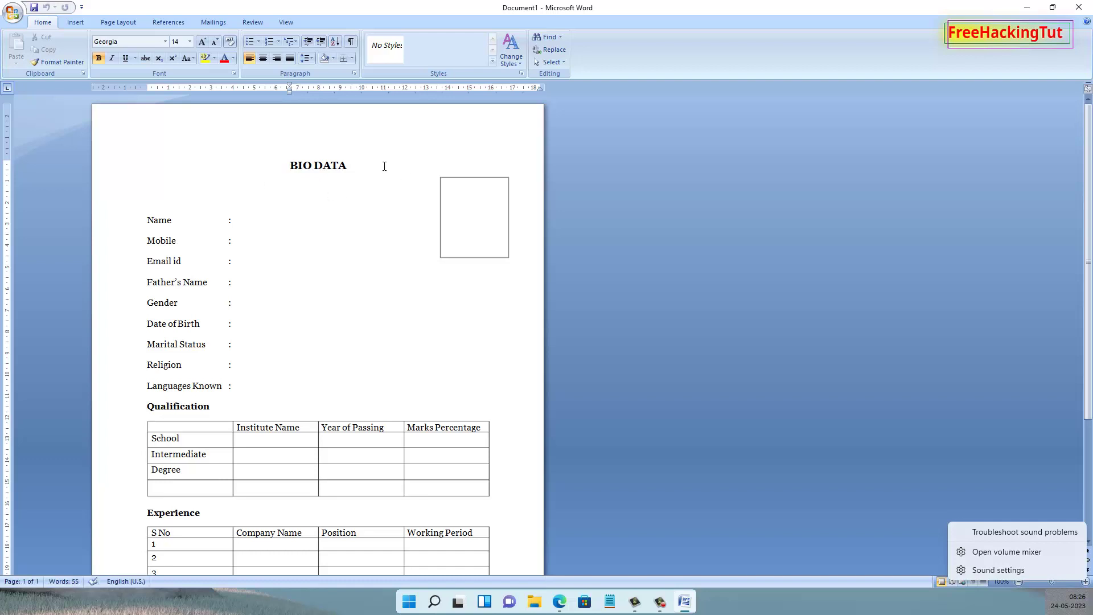
scroll(383, 169, down, 5)
scroll(374, 183, up, 5)
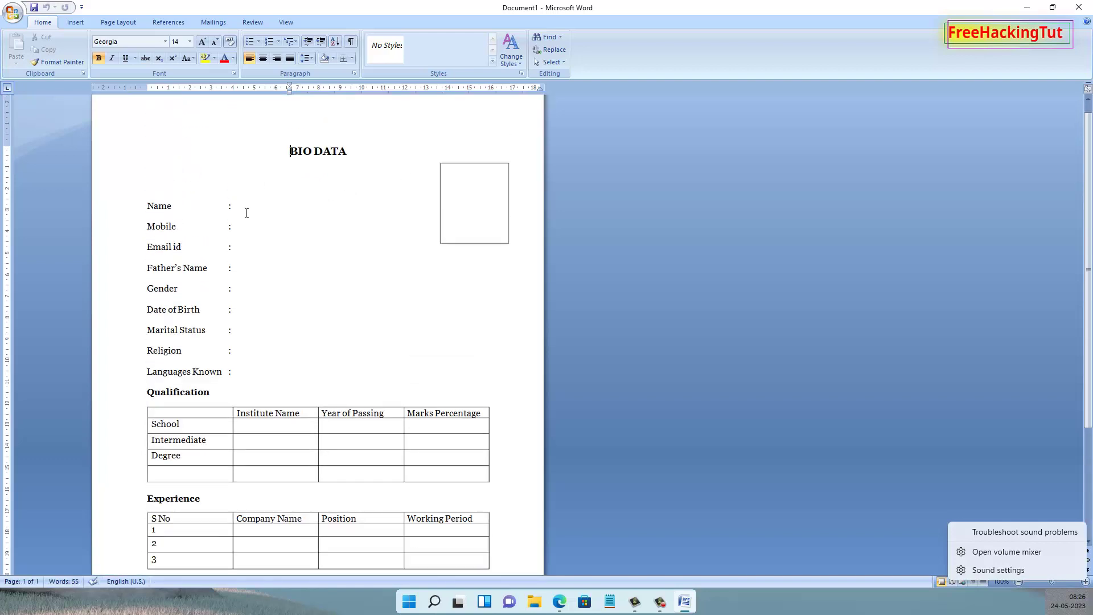
- Edit the BIO DATA title, typing 'DA' into it
click(246, 209)
drag(288, 152, 344, 154)
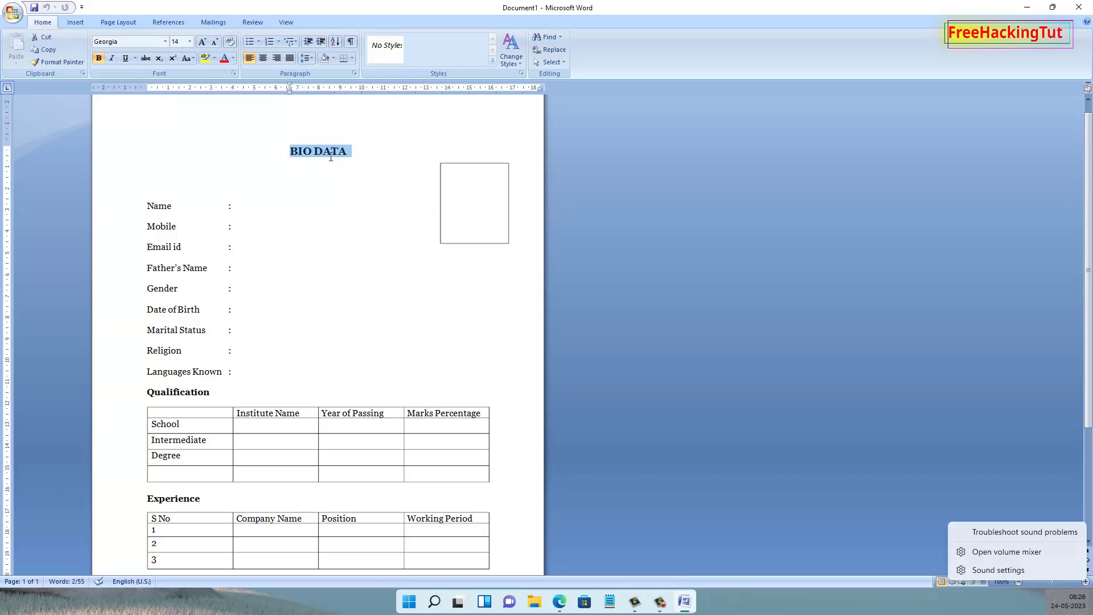
click(293, 145)
text(DA)
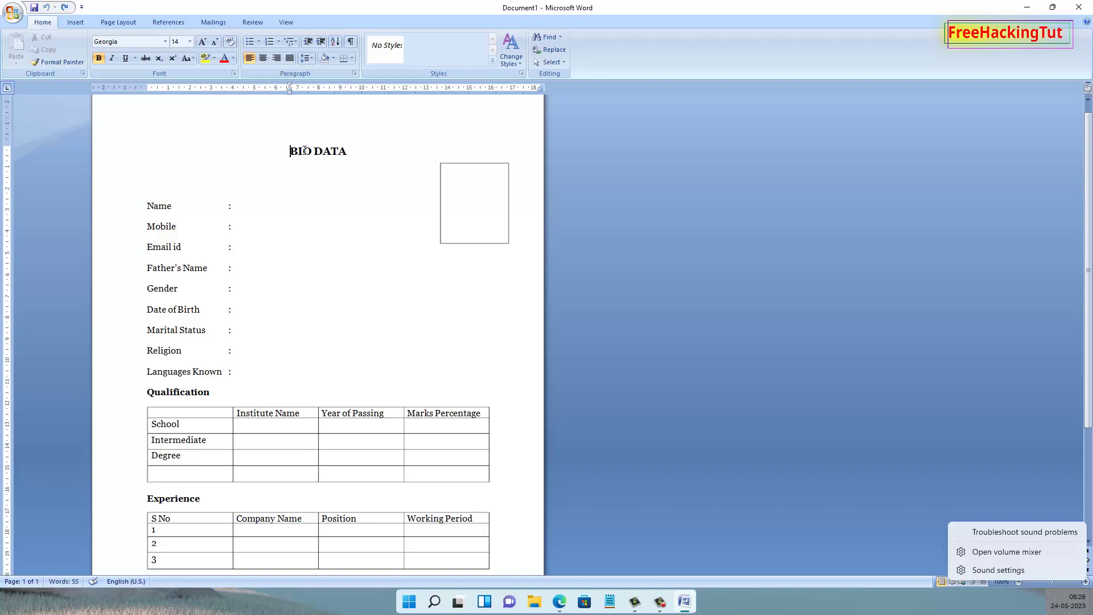
drag(304, 150, 348, 152)
- Type placeholder text after the Name, Mobile and Email id colons
click(241, 207)
text(ansj)
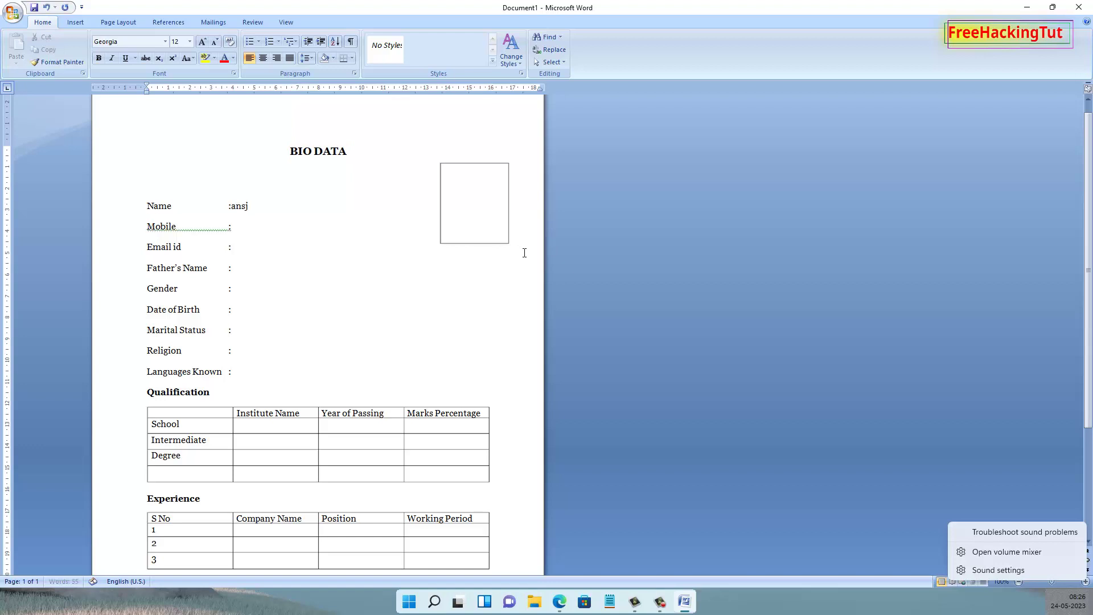
text(ajsajkjk)
click(244, 226)
text(a)
key(Down)
text(a)
click(244, 226)
text(dadajkdjkghjkgha)
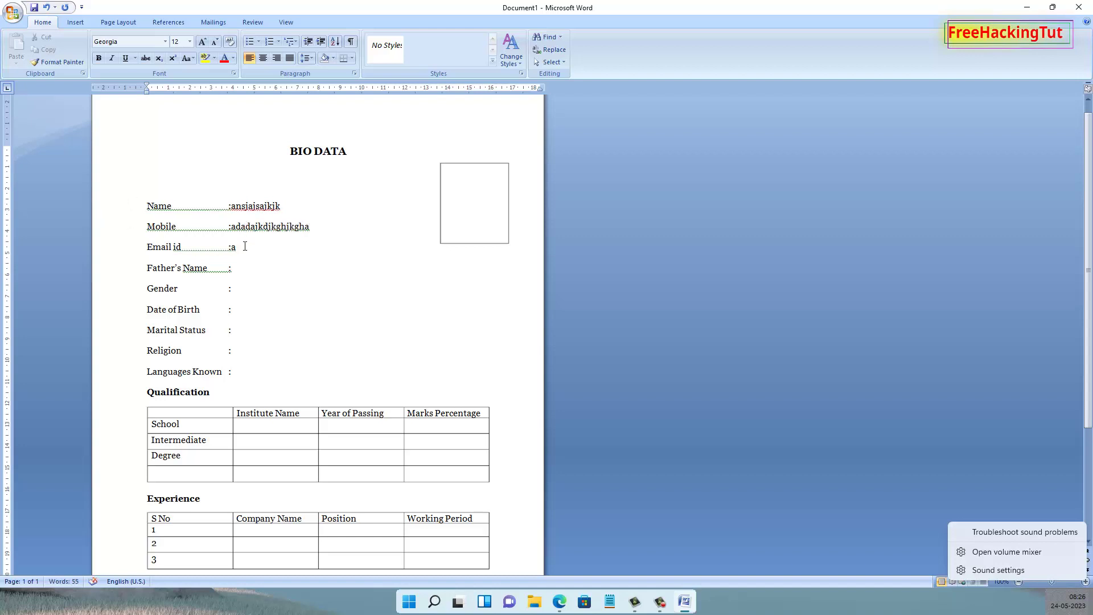
click(244, 246)
text(ahdhlahdh)
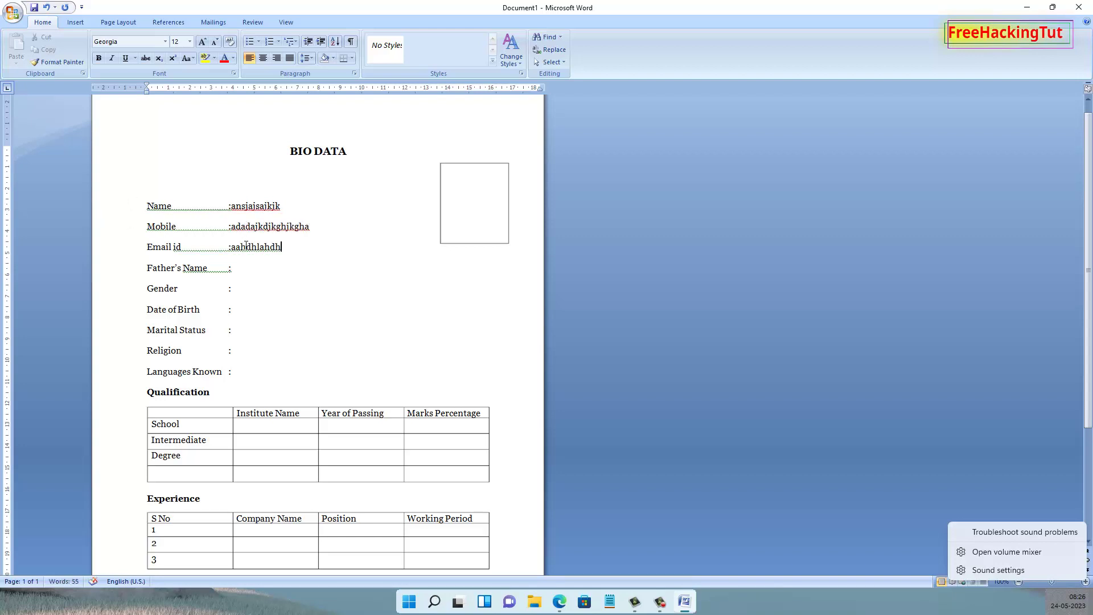